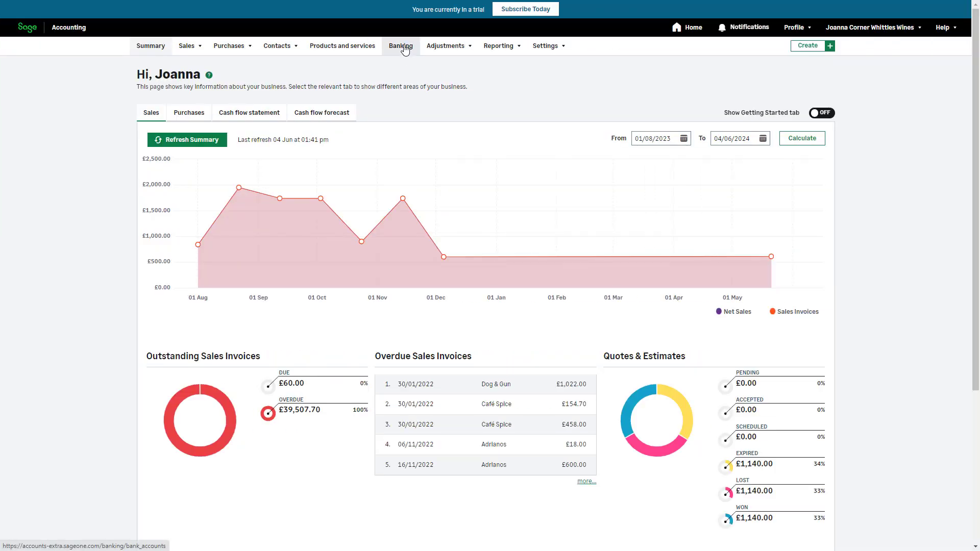
# - Go to Banking and open the Bank Account's incoming transactions list (235 statement lines)
pyautogui.click(405, 48)
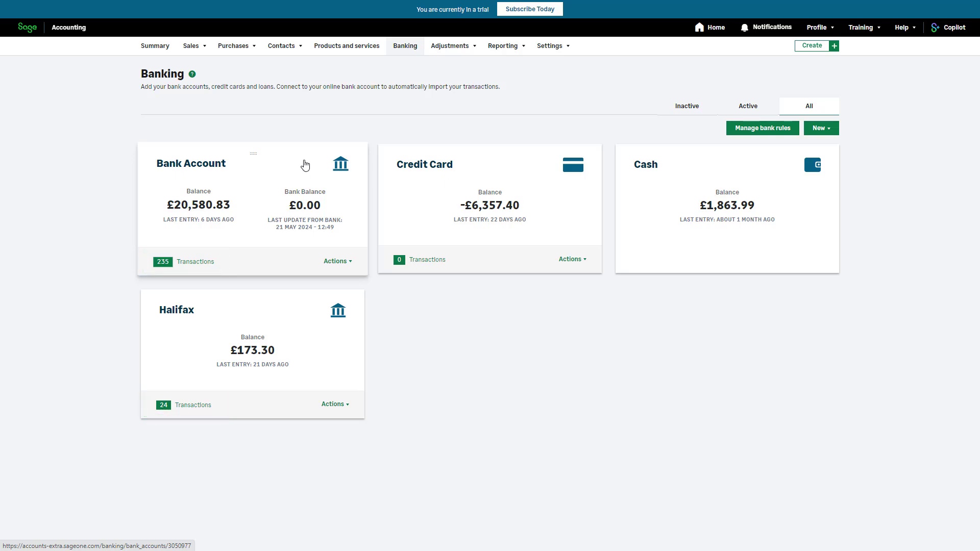
pyautogui.click(202, 270)
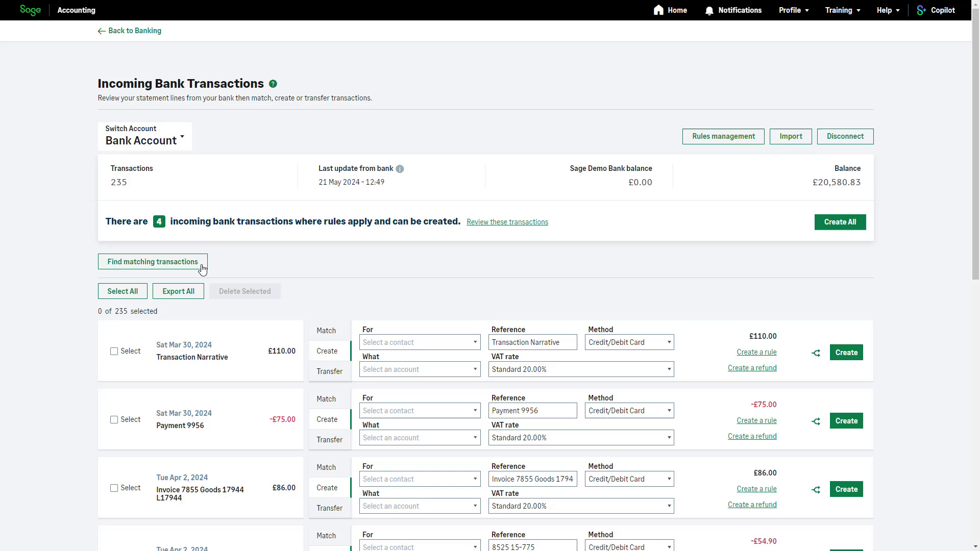
# - Delete the first feed line, the £110.00 Transaction Narrative entry, confirming the permanent deletion
pyautogui.click(121, 356)
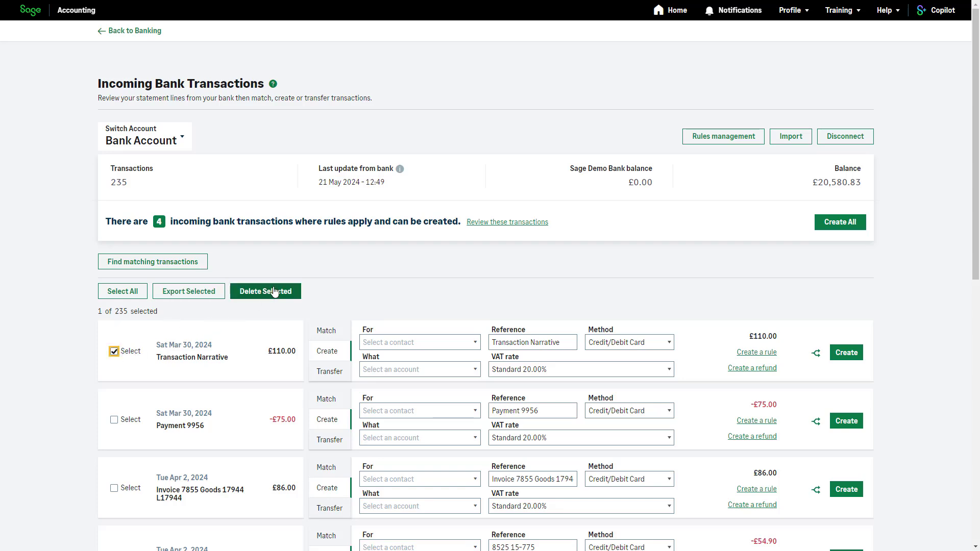
pyautogui.click(271, 295)
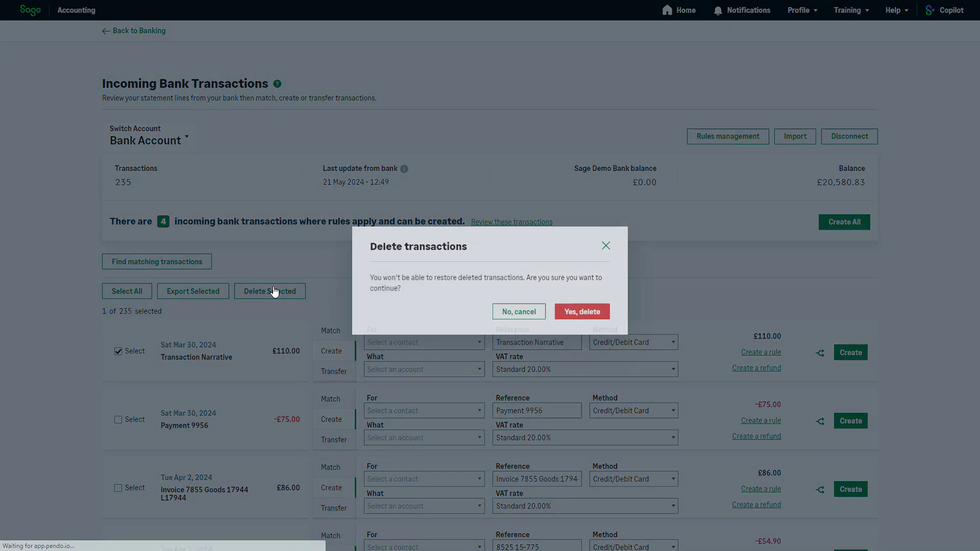
pyautogui.click(580, 307)
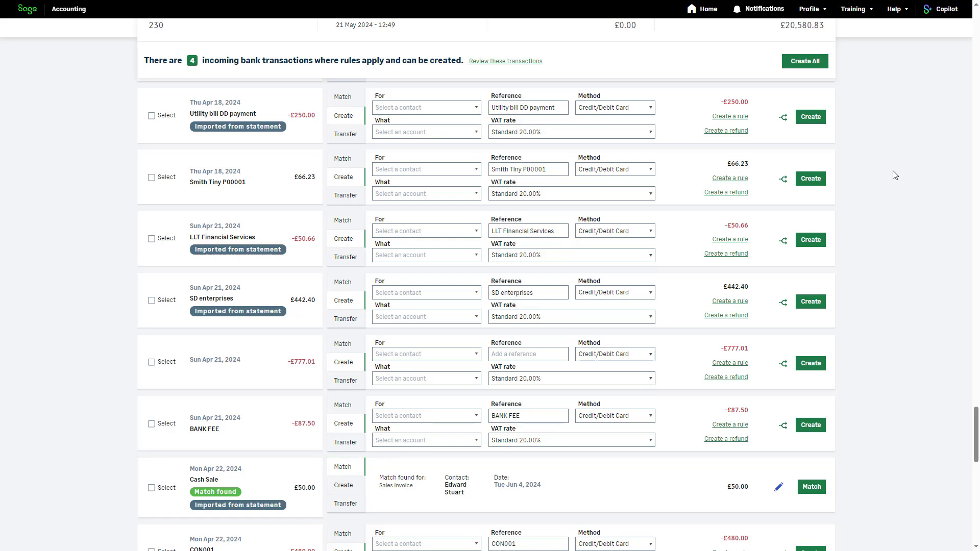
# - Filter match candidates by 'Gas' and match the £250.00 Utility bill to the UK Gas Company invoice
pyautogui.click(349, 101)
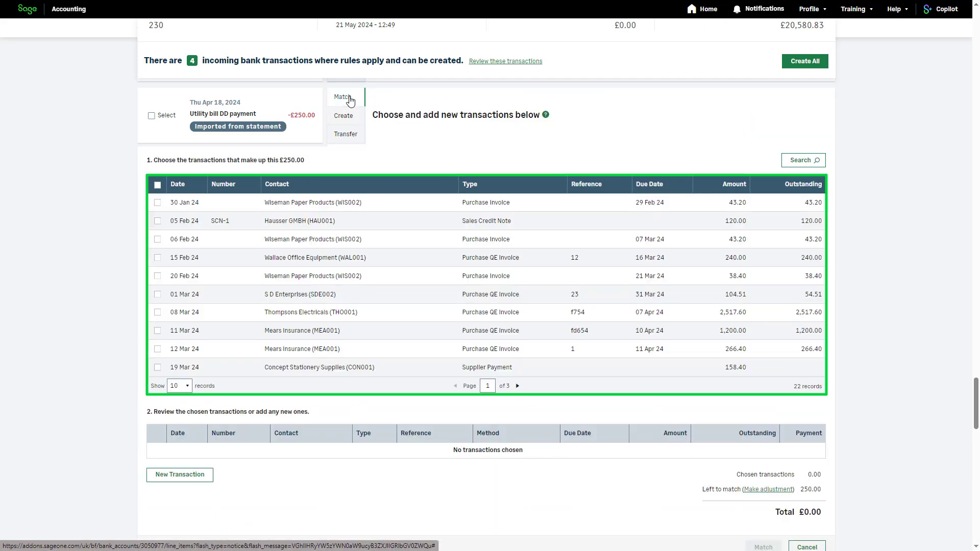
pyautogui.click(795, 164)
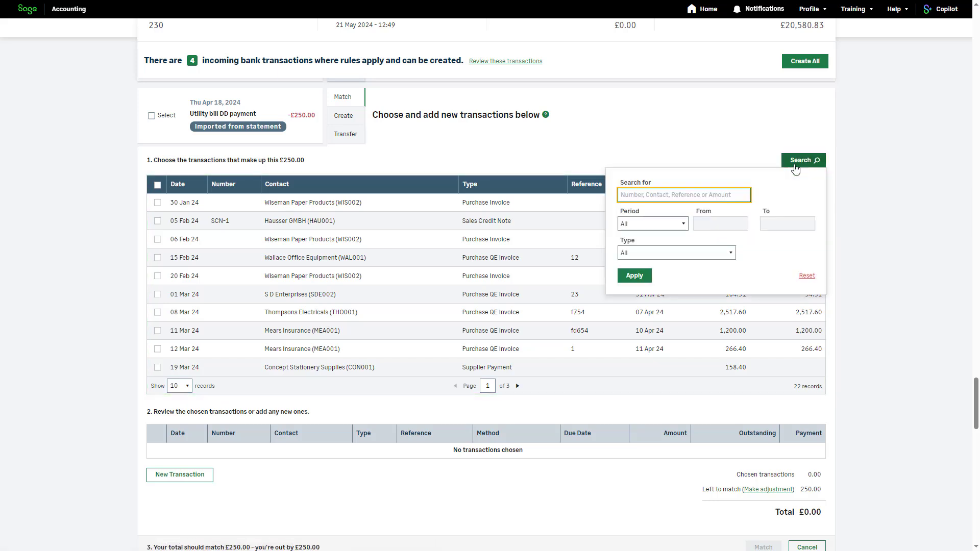
pyautogui.write('Gas')
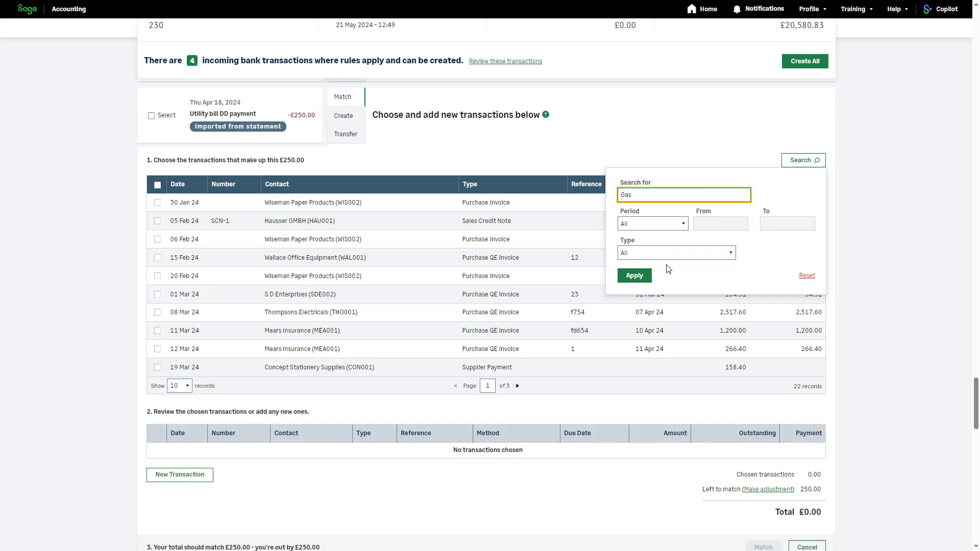
pyautogui.click(634, 278)
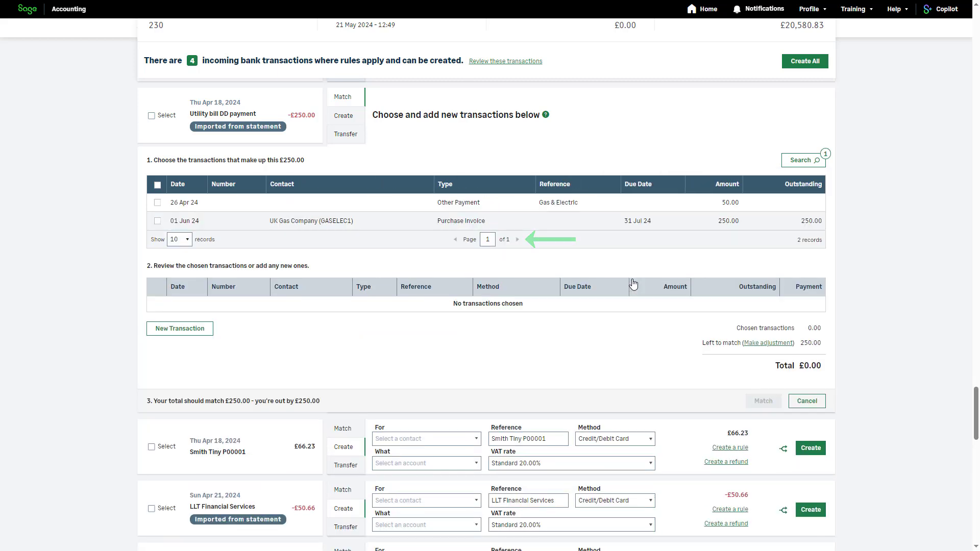
pyautogui.click(157, 221)
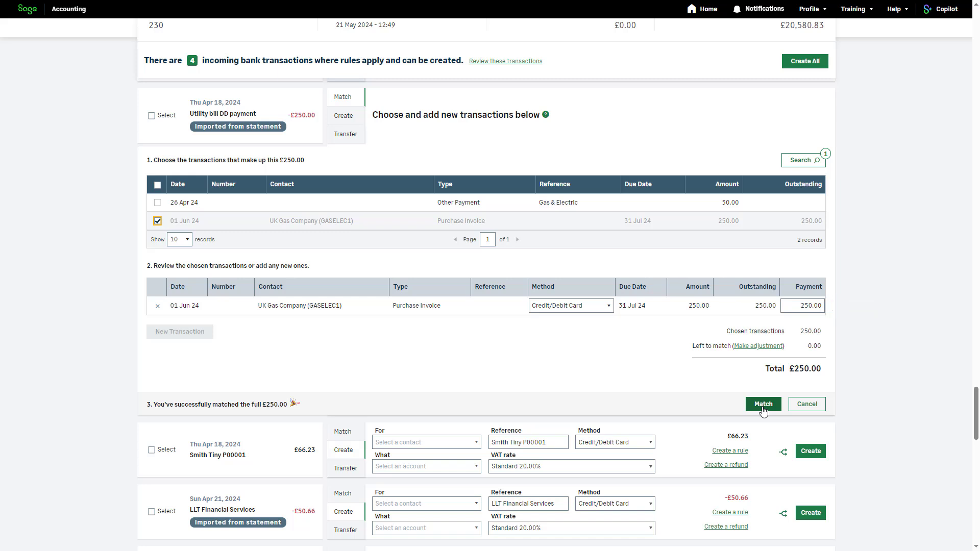
pyautogui.click(763, 407)
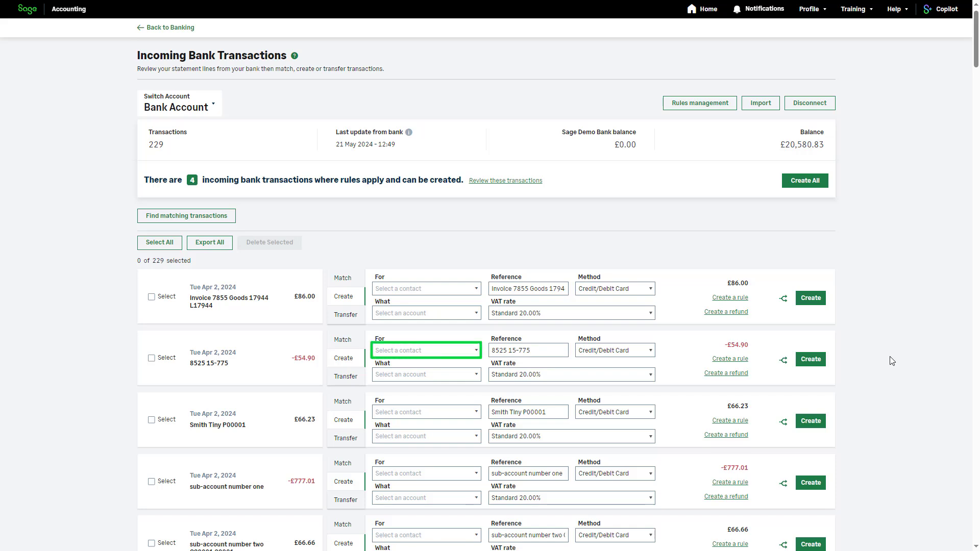
# - Set the 8525 15-775 line's account to 5000 - Cost of Sales - Goods, keeping Standard 20.00% VAT
pyautogui.click(476, 352)
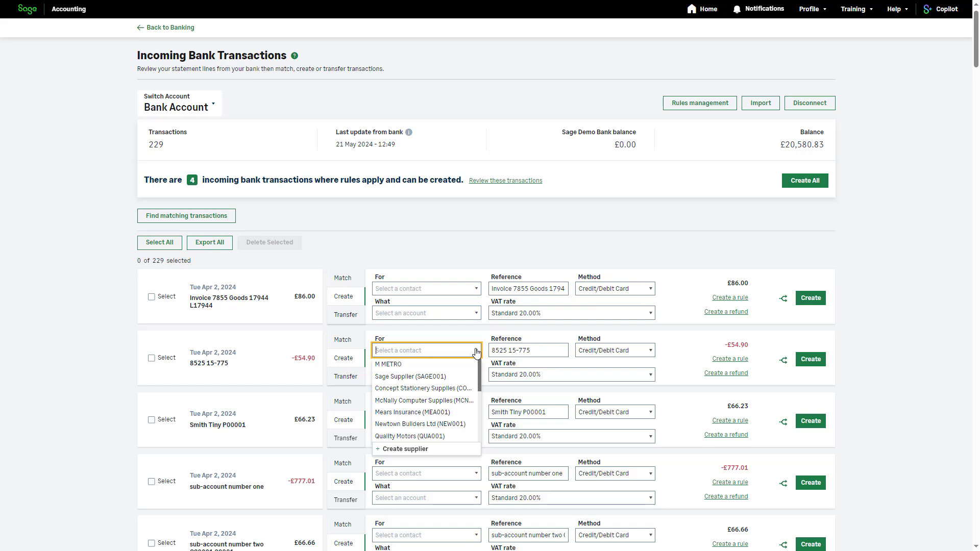
pyautogui.click(477, 338)
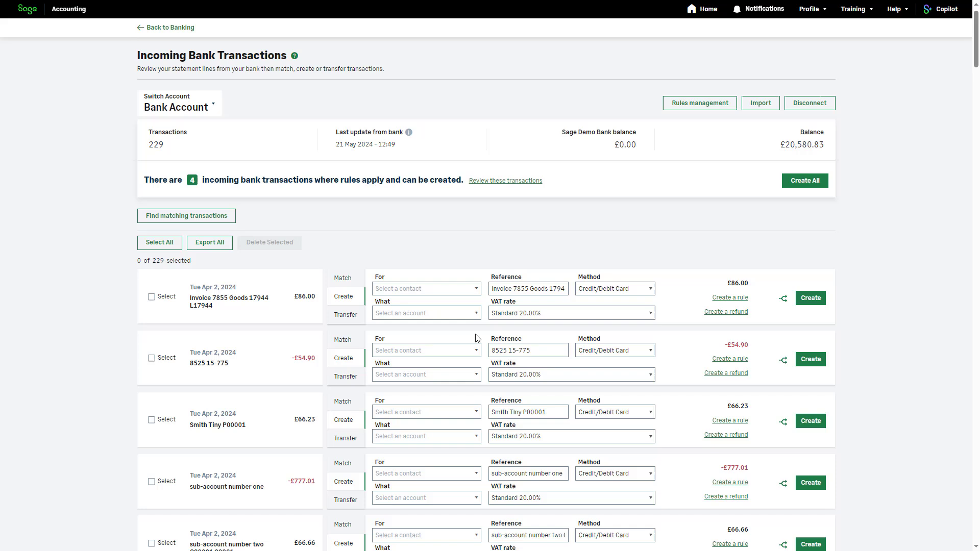
pyautogui.click(475, 378)
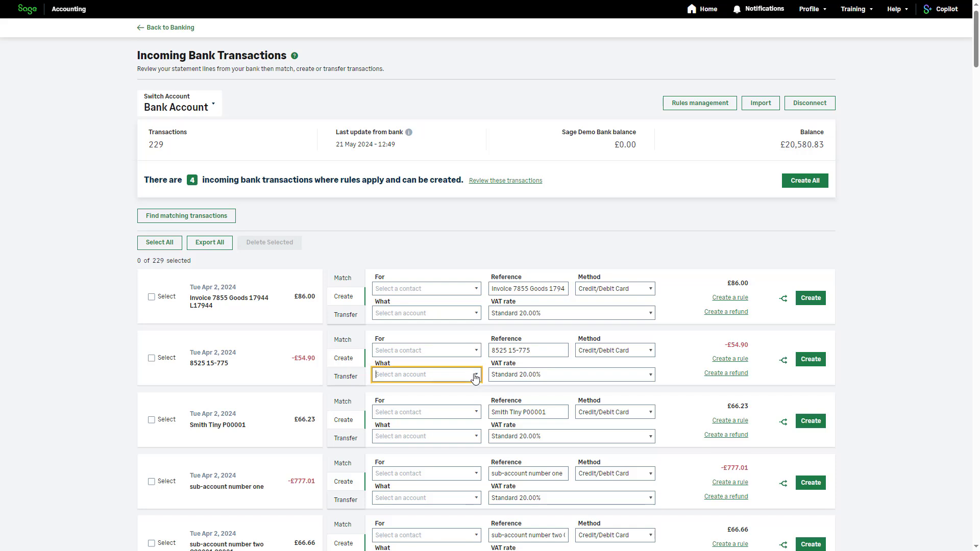
pyautogui.write('sal')
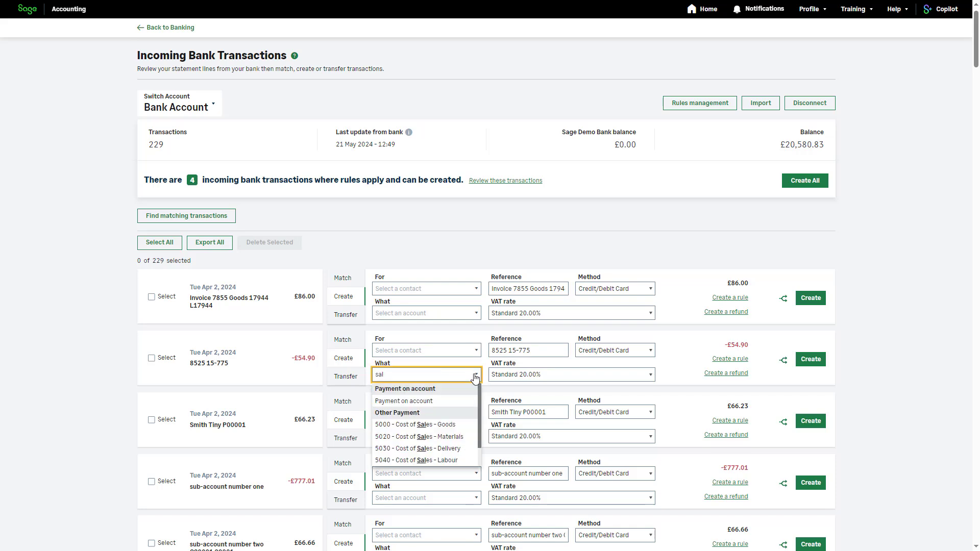
pyautogui.click(466, 427)
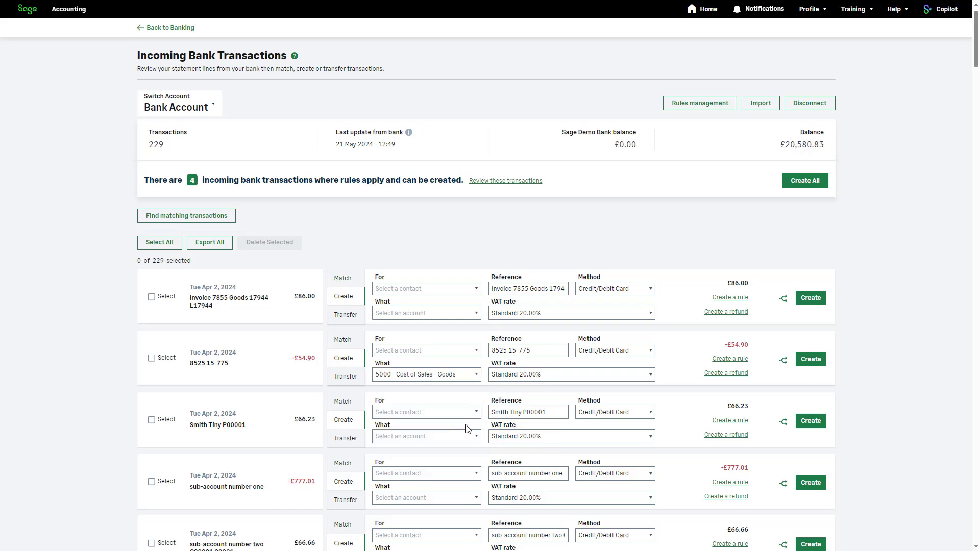
pyautogui.click(535, 351)
pyautogui.click(650, 377)
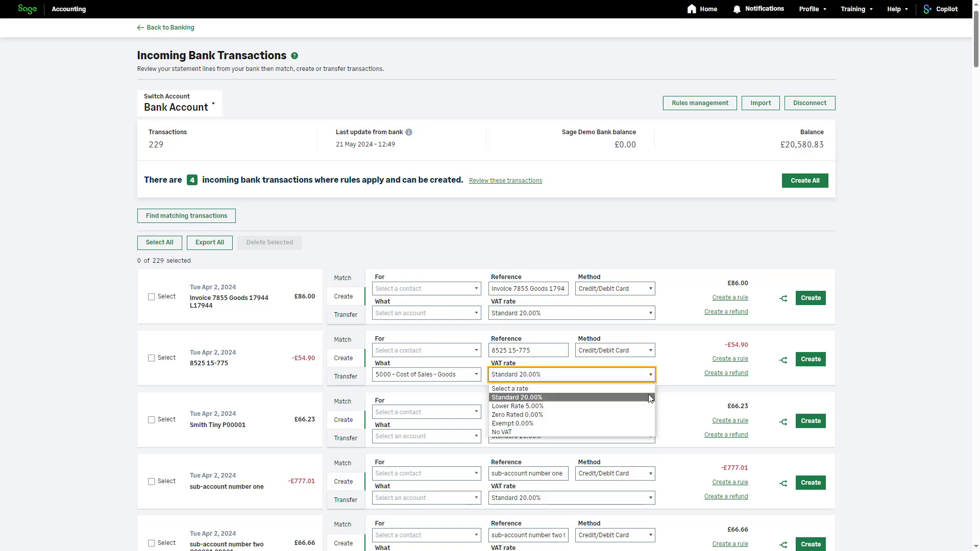
pyautogui.click(650, 397)
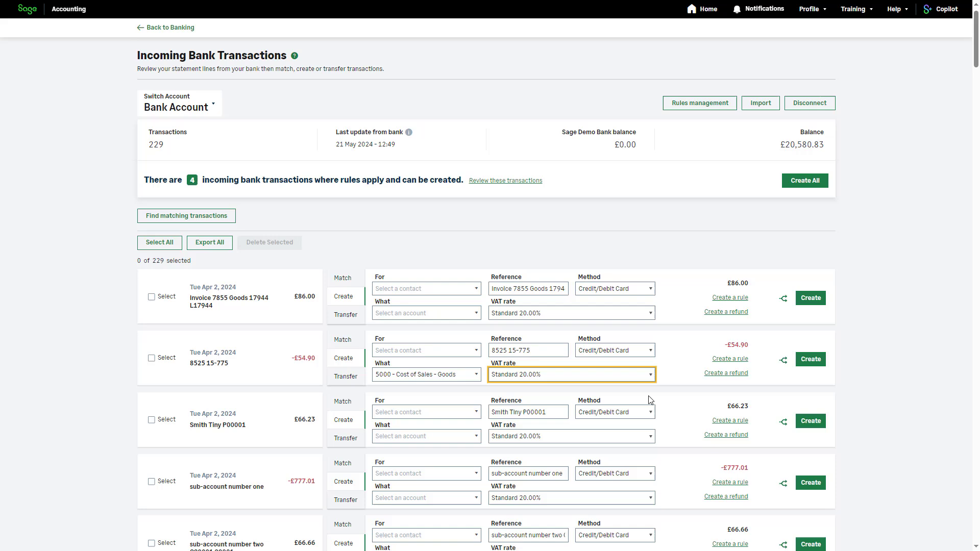
# - Create the £45.00 Apr 14 receipt for customer Sage Training as Payment on account
pyautogui.click(783, 361)
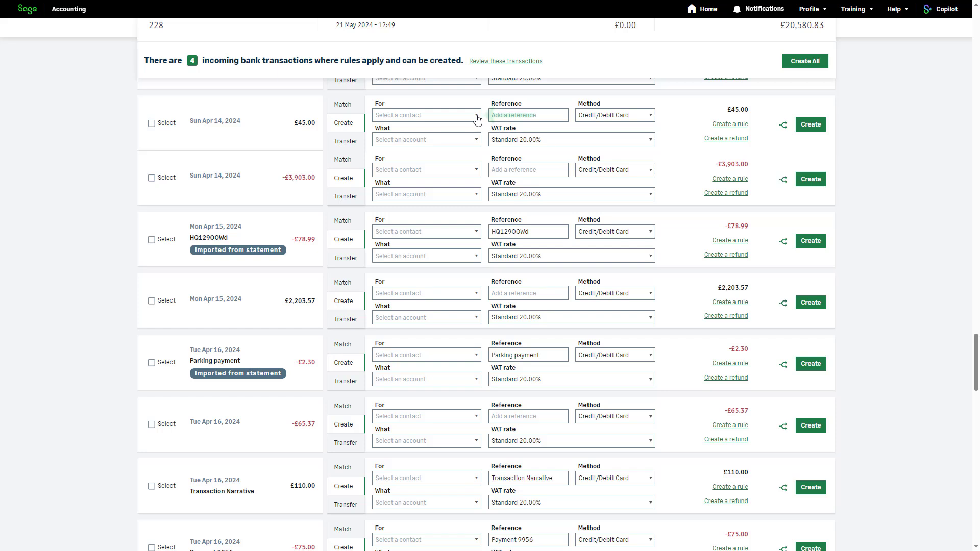
pyautogui.click(477, 118)
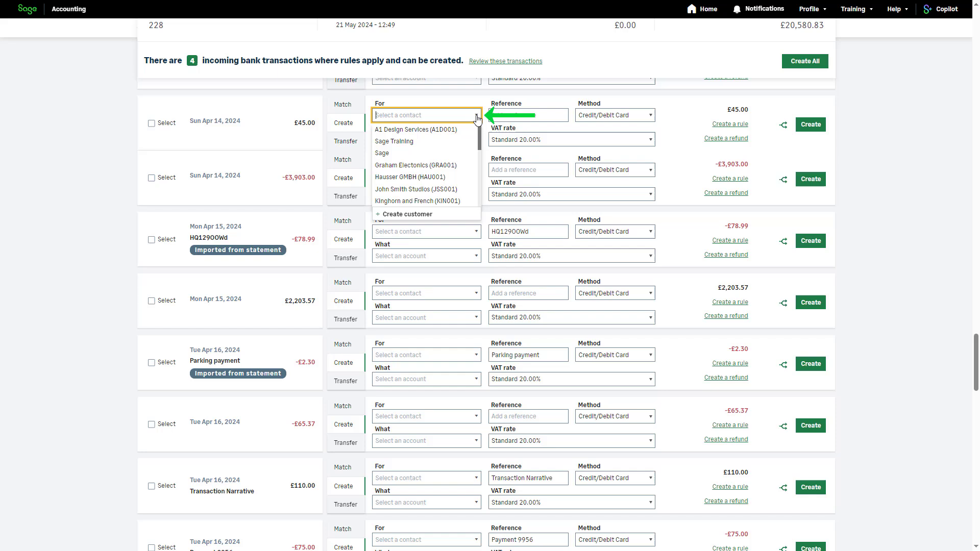
pyautogui.click(475, 143)
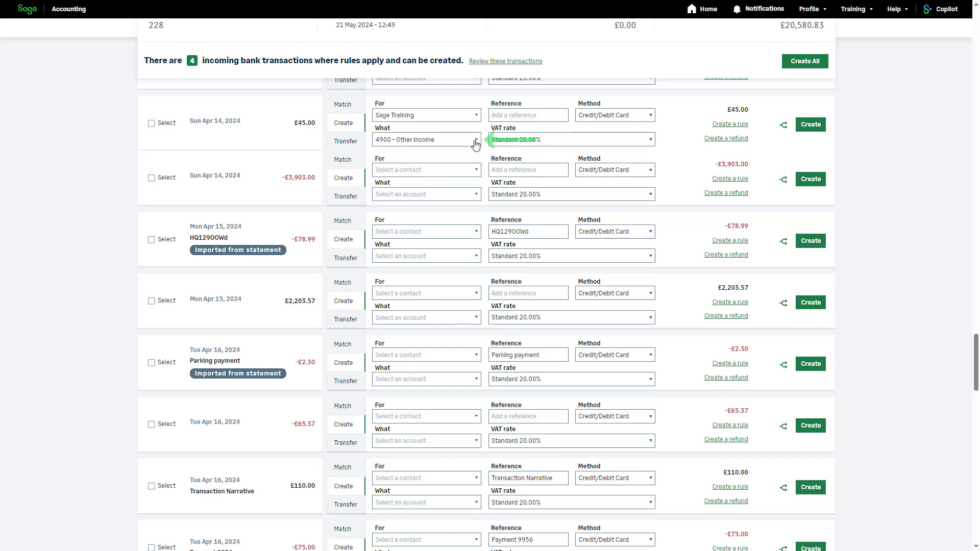
pyautogui.click(475, 141)
pyautogui.click(472, 167)
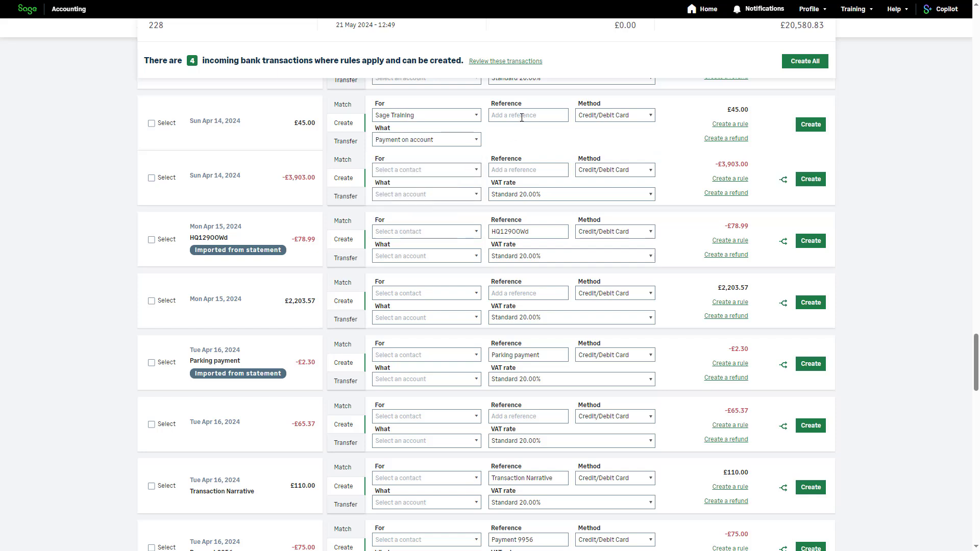
pyautogui.click(812, 125)
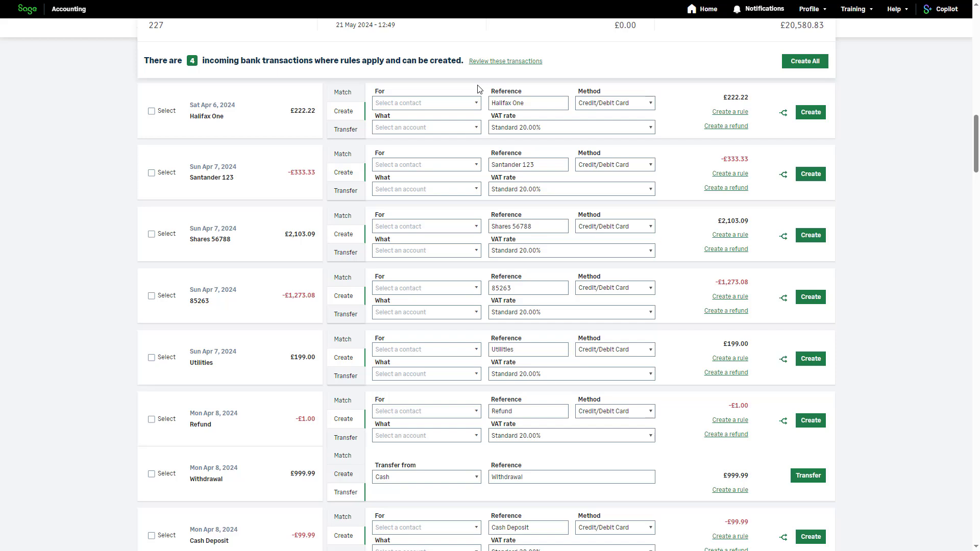
# - Turn the £222.22 Halifax One line into a transfer from Halifax and complete it
pyautogui.click(346, 129)
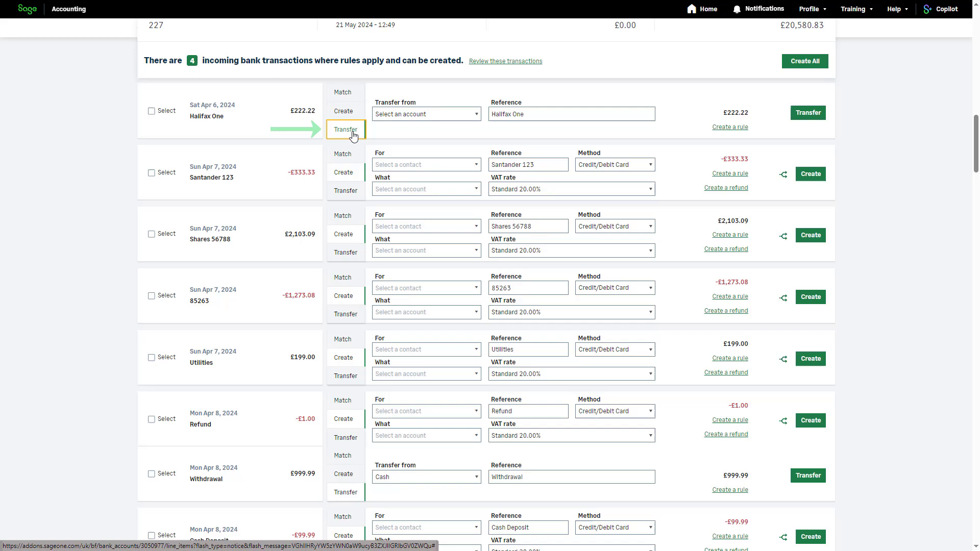
pyautogui.click(474, 114)
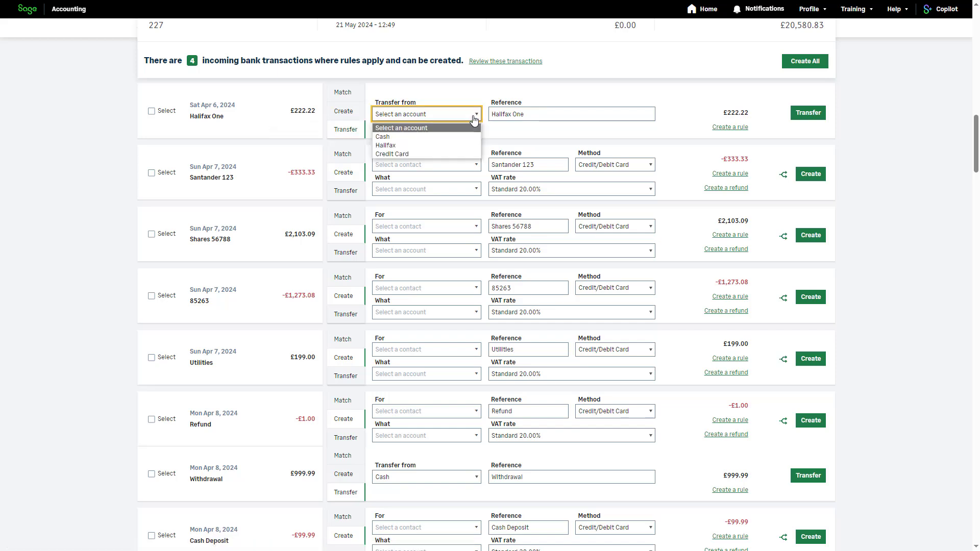
pyautogui.click(471, 147)
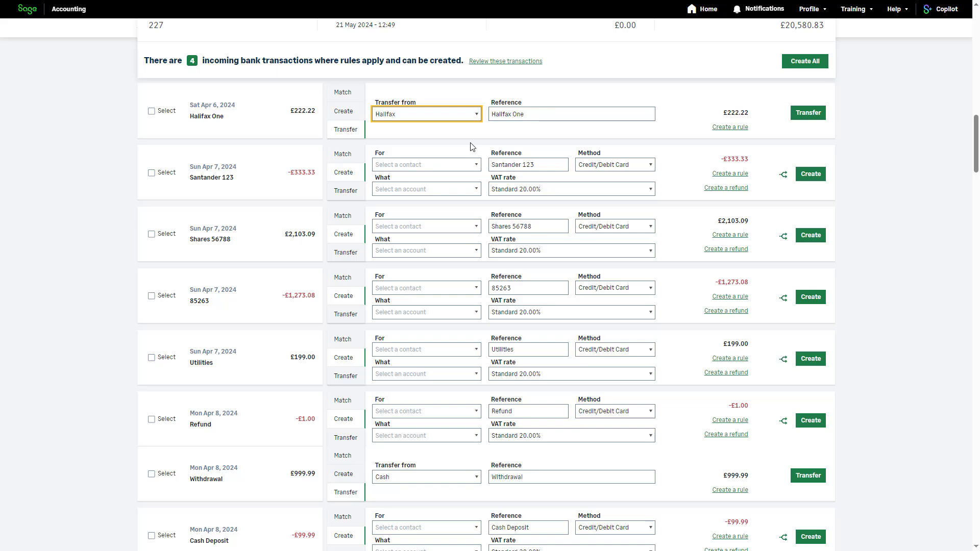
pyautogui.click(543, 115)
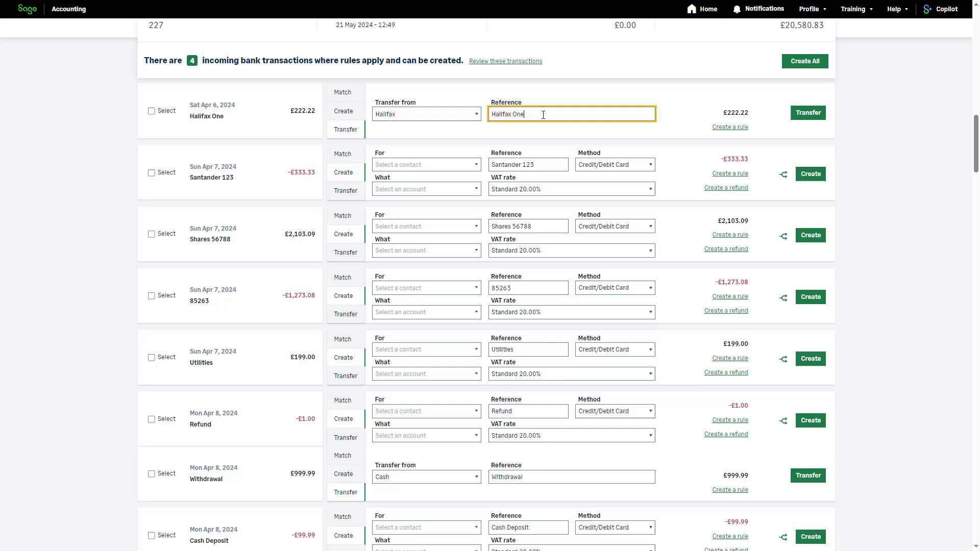
pyautogui.click(817, 118)
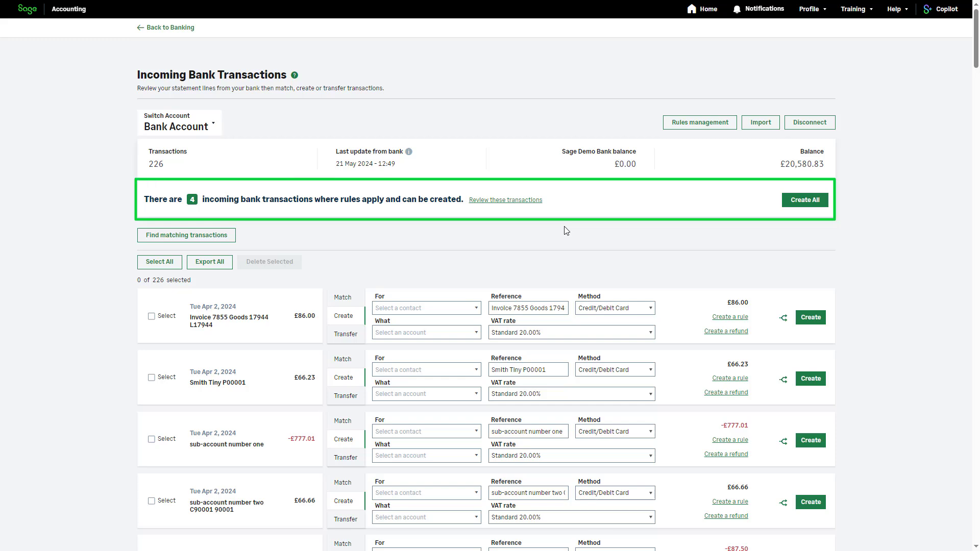
# - Show the 4 rule-applied -£50.00 HSBC lines assigned to 0010 - Property - Cost
pyautogui.click(522, 204)
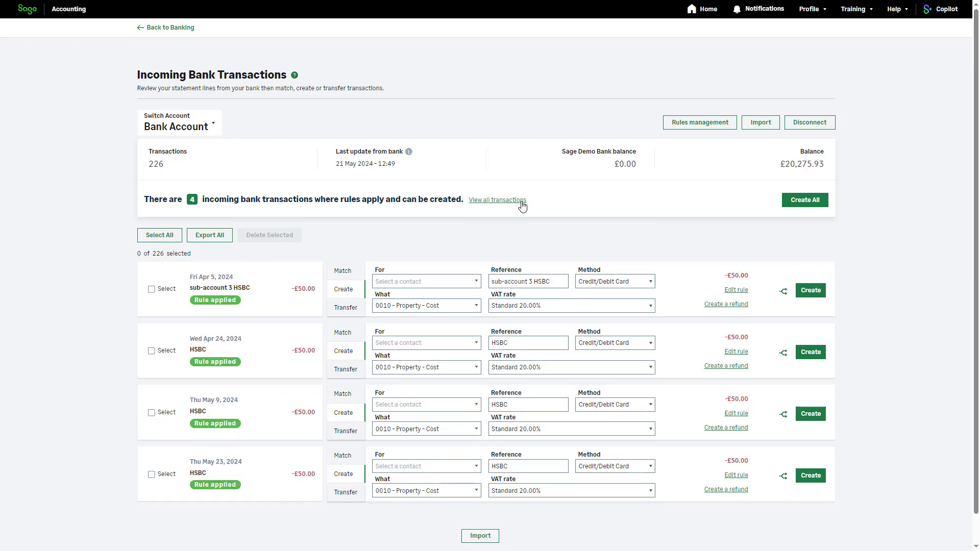